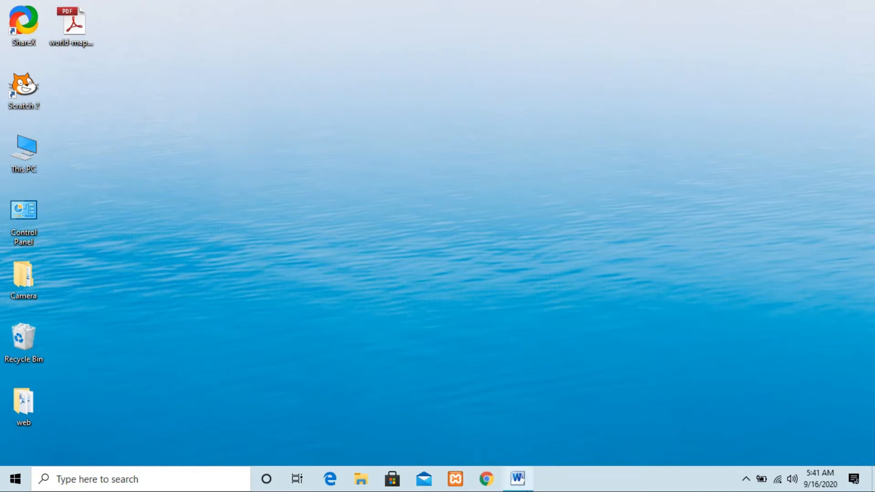
Switch to the open Word document containing the table of student ranks and marks.
{"action": "left_click", "coordinate": [526, 489]}
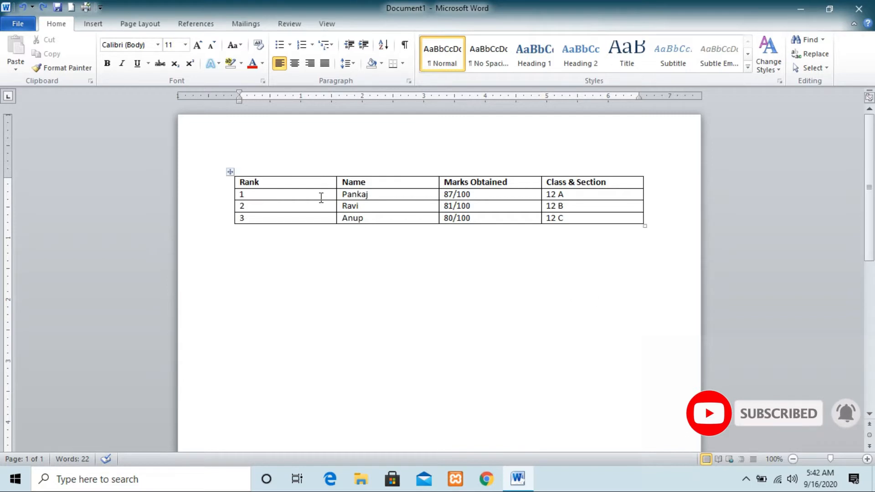
Set the row height of the entire marks table to 0.9".
{"action": "left_click", "coordinate": [229, 171]}
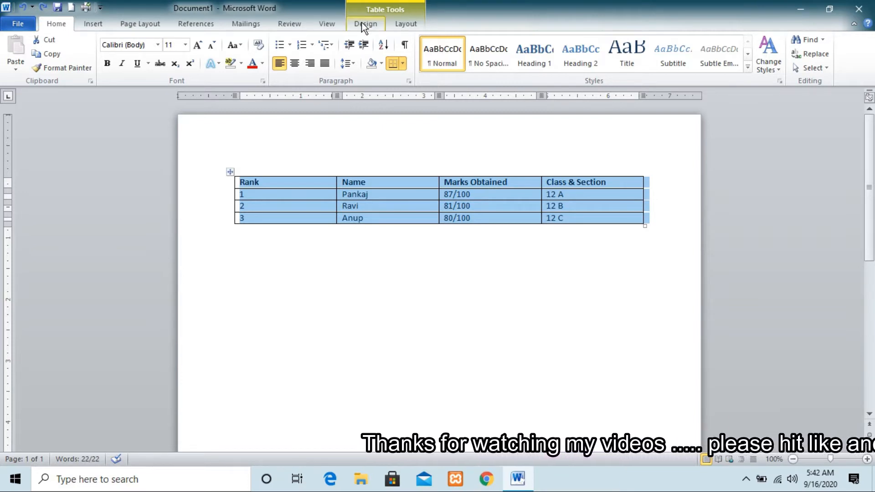
{"action": "left_click", "coordinate": [403, 26]}
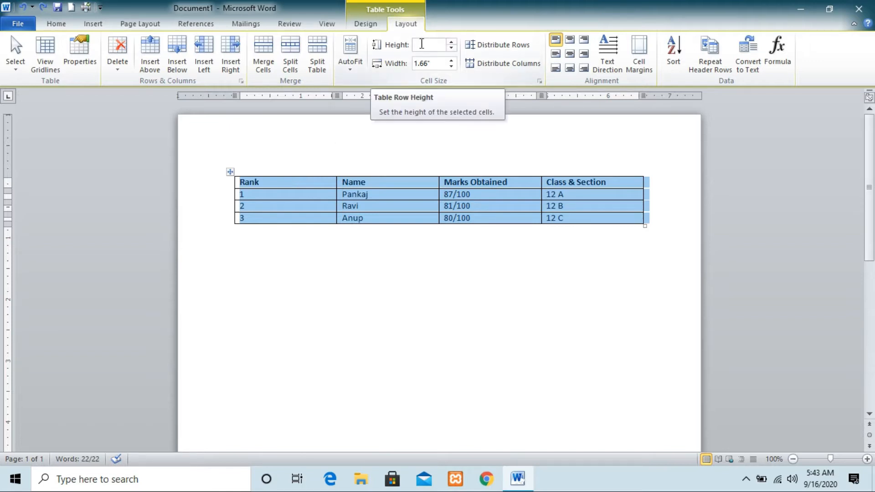
{"action": "left_click", "coordinate": [421, 43]}
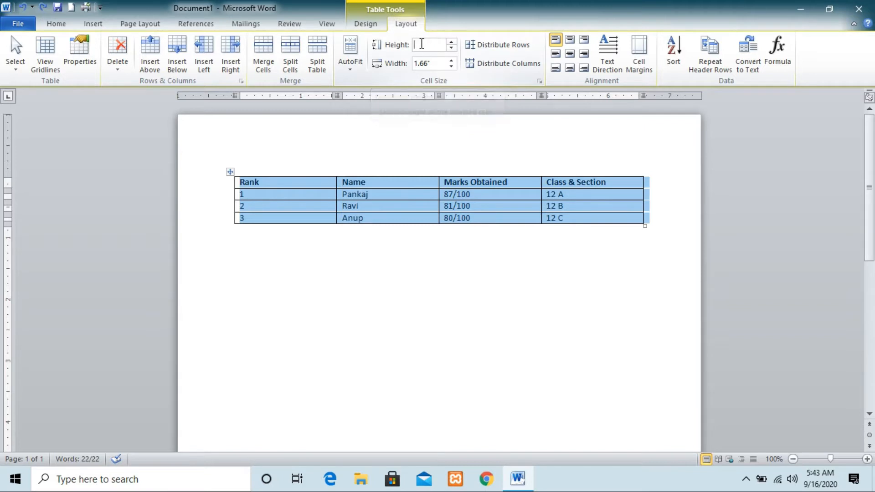
{"action": "type", "text": "0.19"}
{"action": "key", "text": "BackSpace"}
{"action": "key", "text": "BackSpace"}
{"action": "key", "text": "BackSpace"}
{"action": "key", "text": "BackSpace"}
{"action": "type", "text": "0.9"}
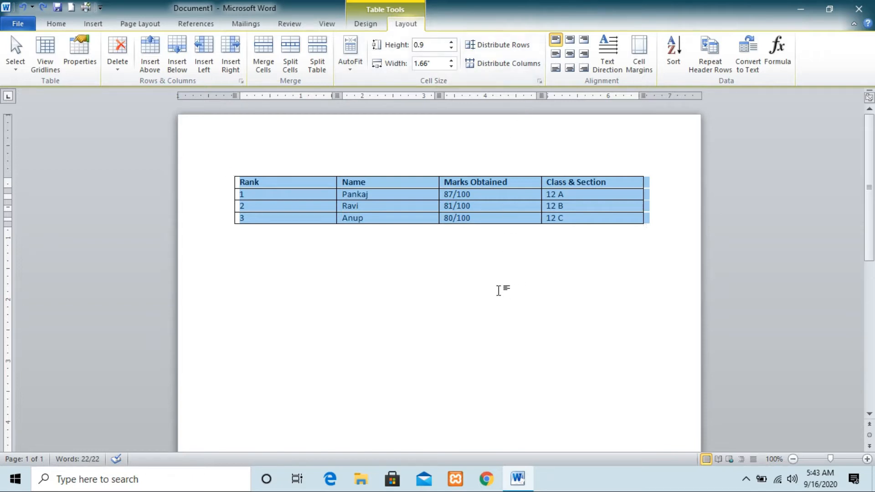
{"action": "left_click", "coordinate": [499, 291]}
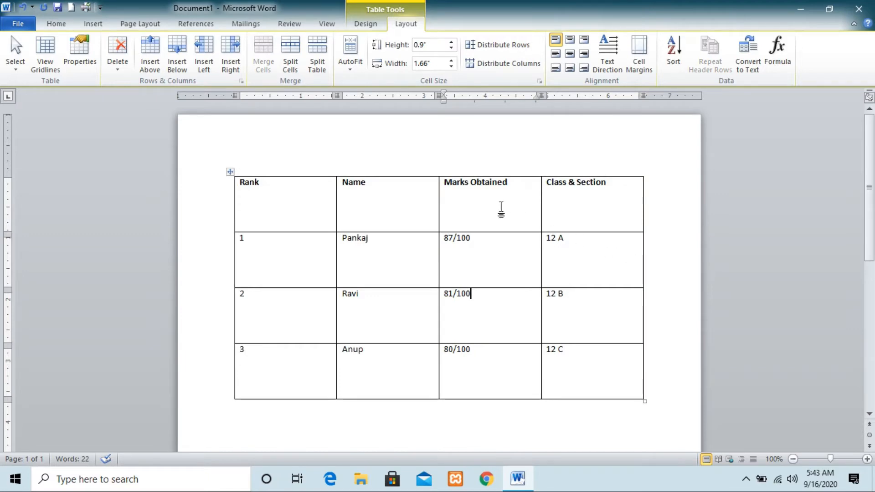
Select the whole table and set the width of all its columns to 2".
{"action": "left_click", "coordinate": [431, 63]}
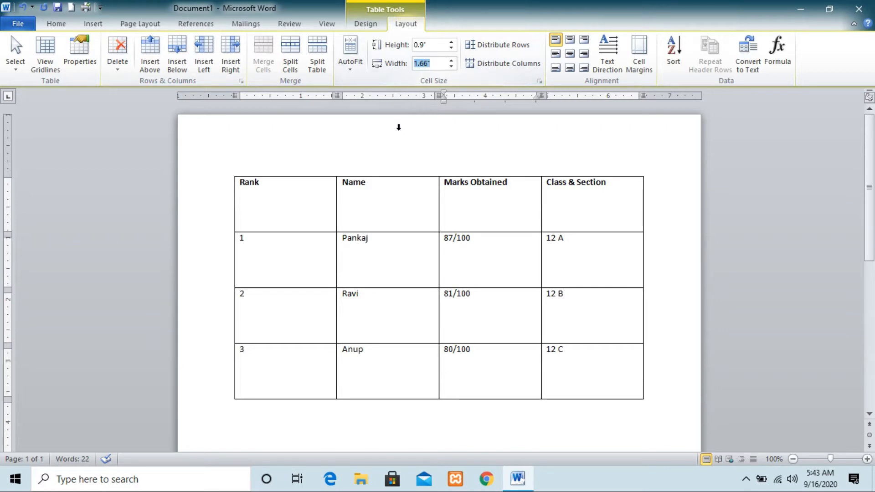
{"action": "left_click", "coordinate": [385, 145]}
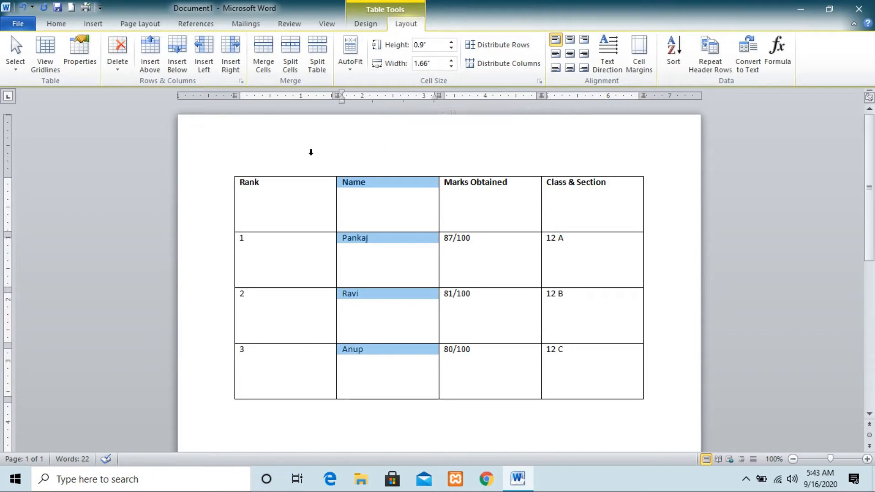
{"action": "left_click", "coordinate": [285, 150]}
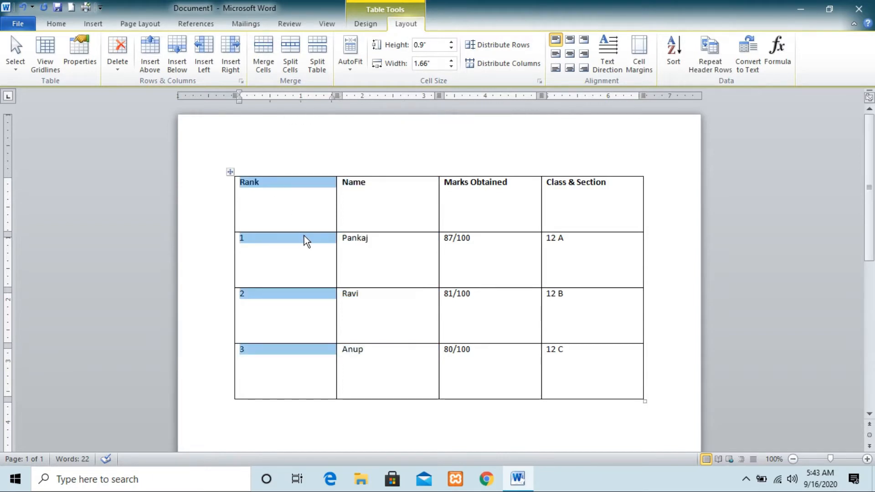
{"action": "left_click", "coordinate": [230, 173]}
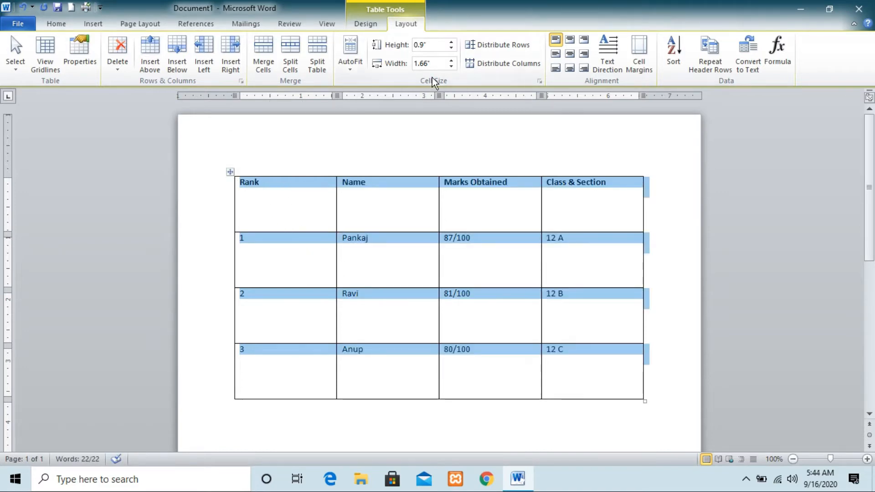
{"action": "left_click", "coordinate": [433, 66]}
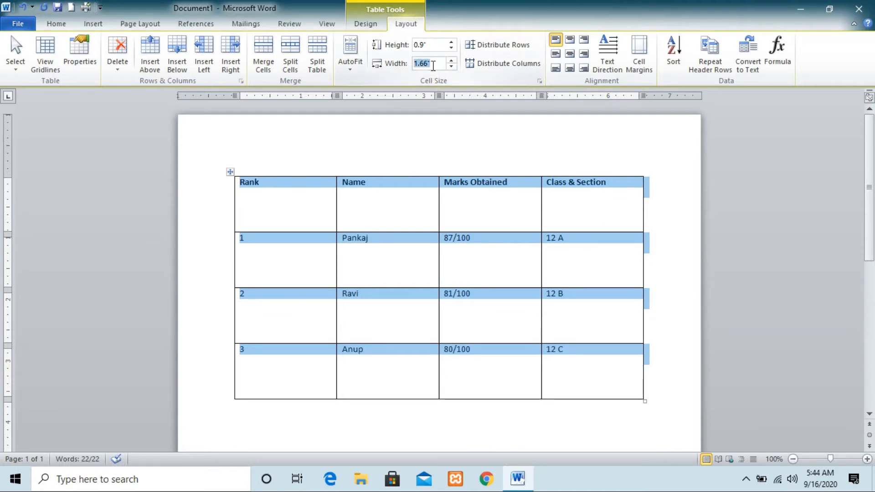
{"action": "key", "text": "BackSpace"}
{"action": "type", "text": "2"}
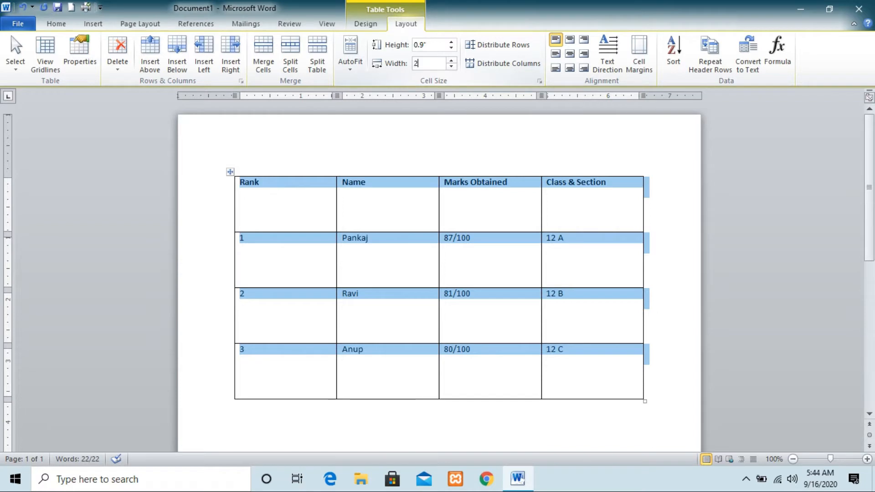
{"action": "left_click", "coordinate": [476, 157]}
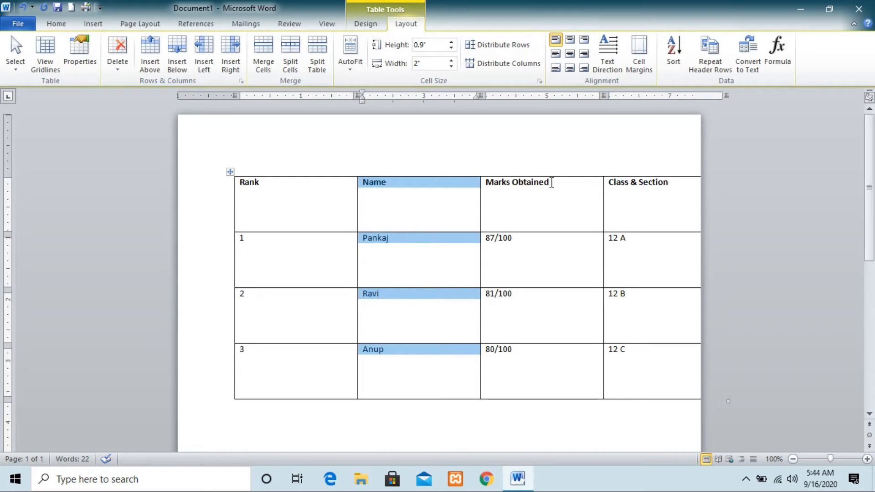
Undo the column width and row height changes made to the whole table.
{"action": "key", "text": "ctrl+z"}
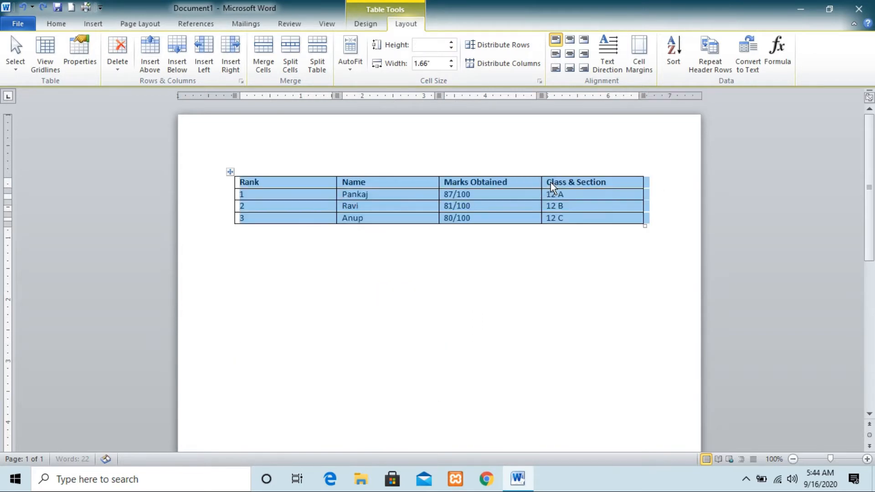
{"action": "left_click", "coordinate": [608, 304]}
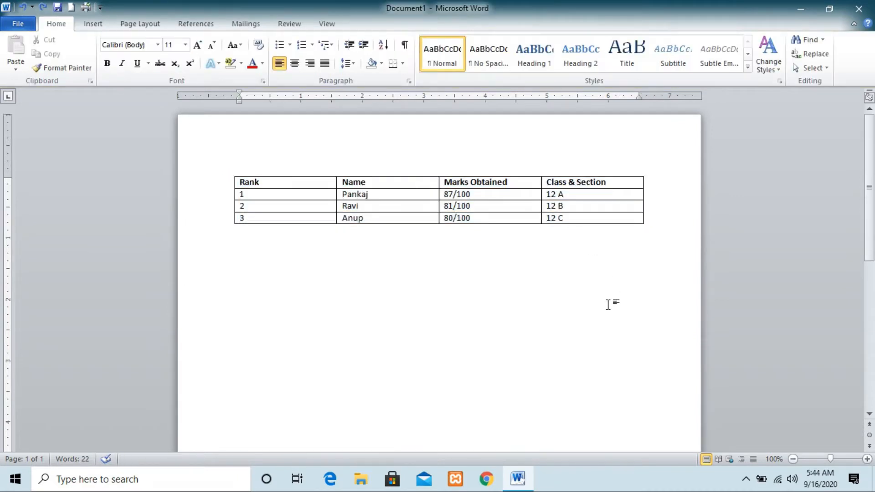
{"action": "mouse_move", "coordinate": [219, 170]}
{"action": "left_click", "coordinate": [231, 172]}
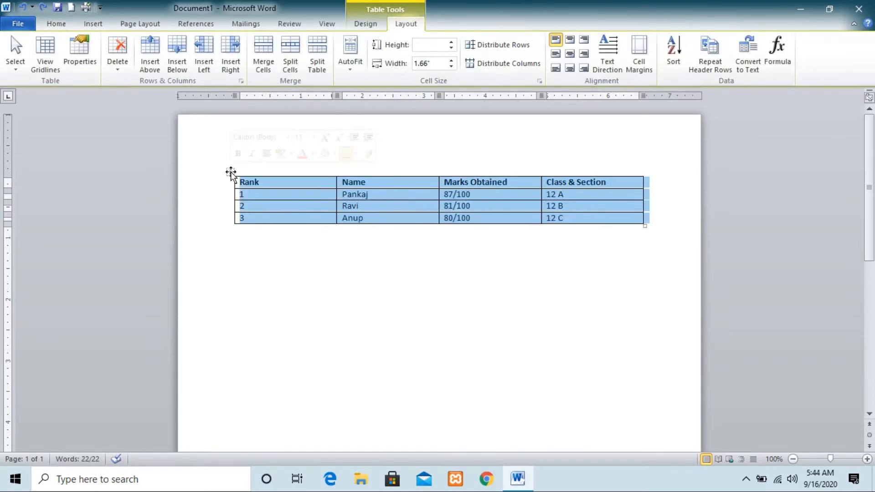
{"action": "left_click", "coordinate": [337, 278]}
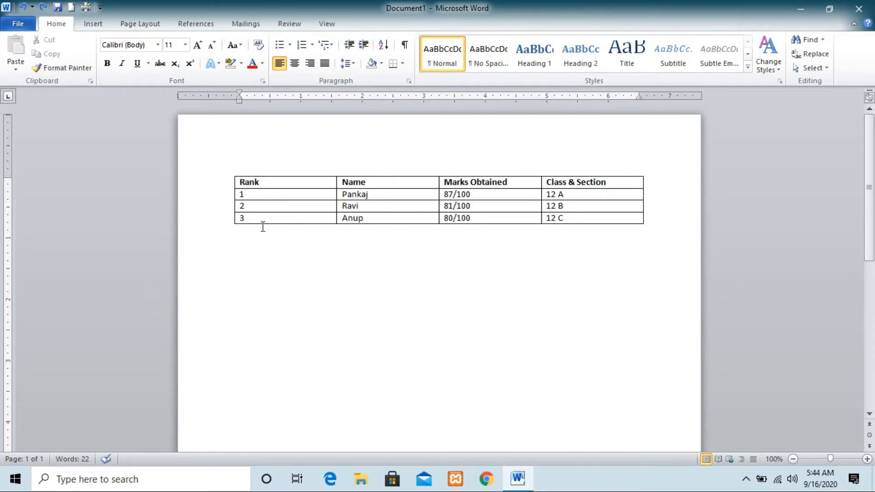
Set the height of the table's header row to 0.50".
{"action": "left_click", "coordinate": [265, 183]}
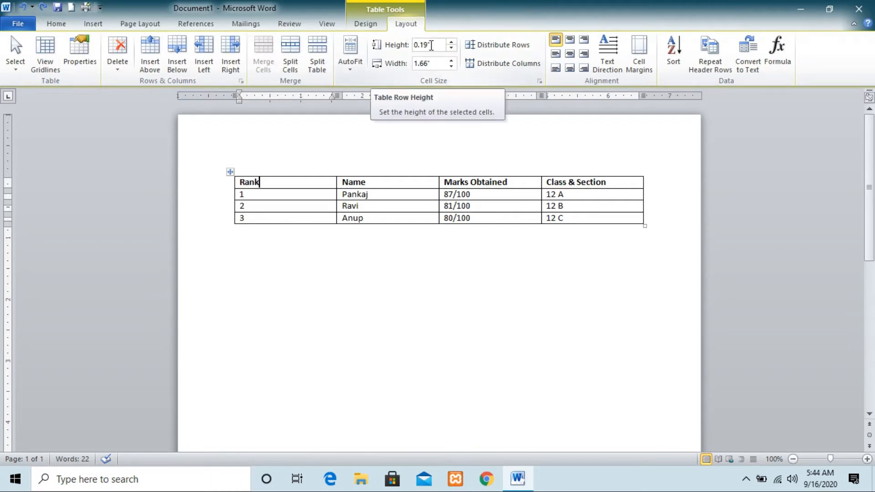
{"action": "left_click", "coordinate": [431, 45]}
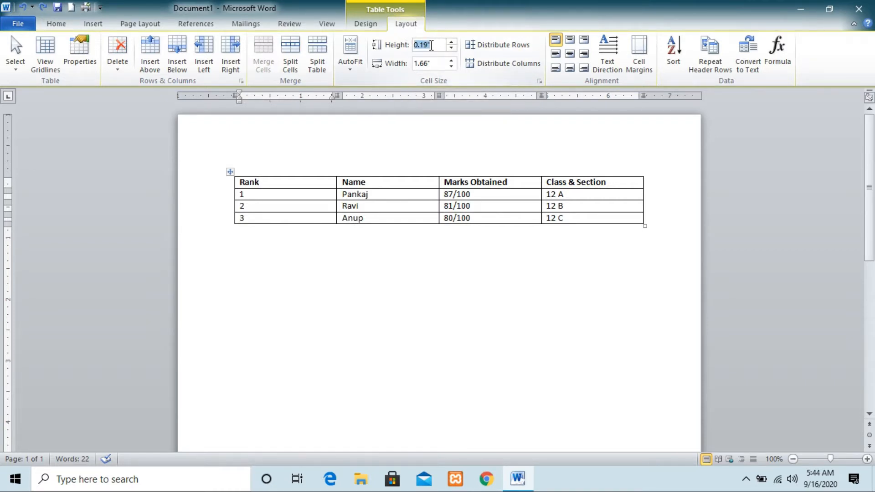
{"action": "key", "text": "BackSpace"}
{"action": "type", "text": "0."}
{"action": "type", "text": "50"}
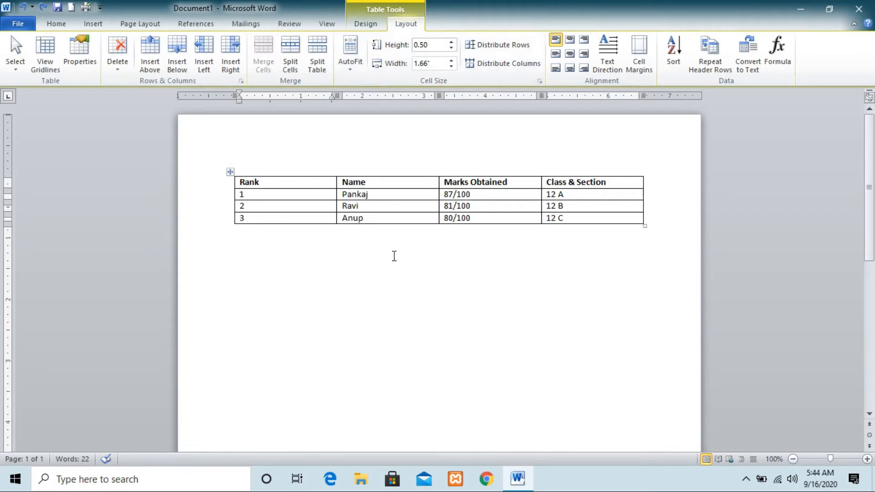
{"action": "key", "text": "Return"}
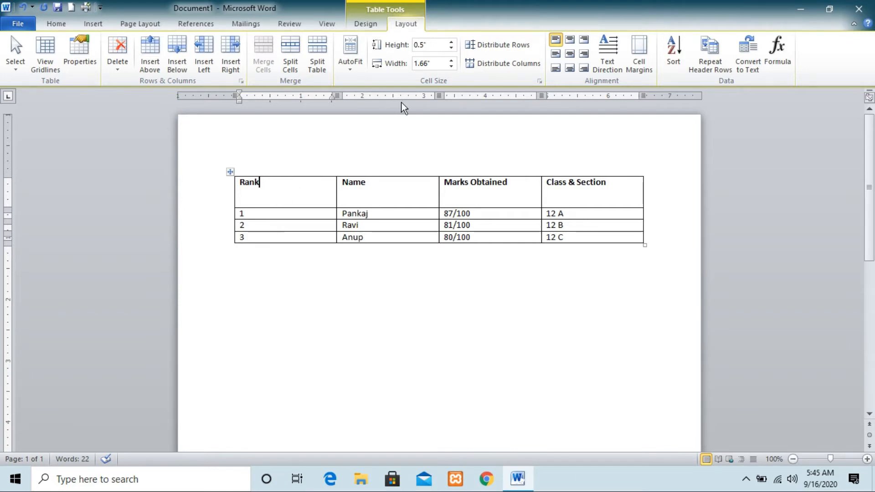
Set the width of the Rank column to .50".
{"action": "left_click", "coordinate": [436, 63]}
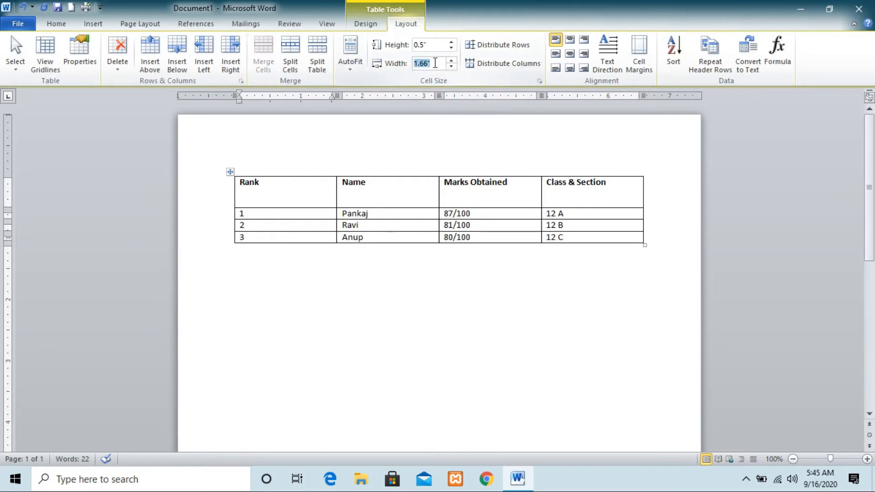
{"action": "key", "text": "BackSpace"}
{"action": "type", "text": ".50"}
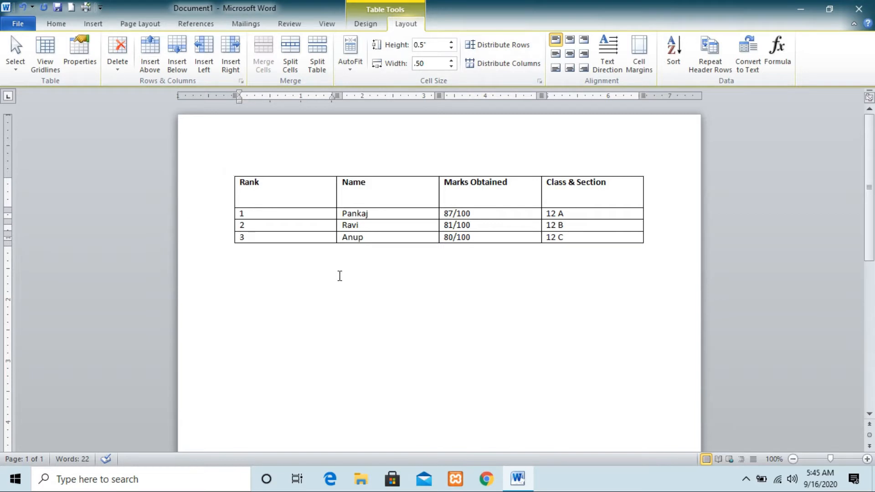
{"action": "left_click", "coordinate": [339, 276]}
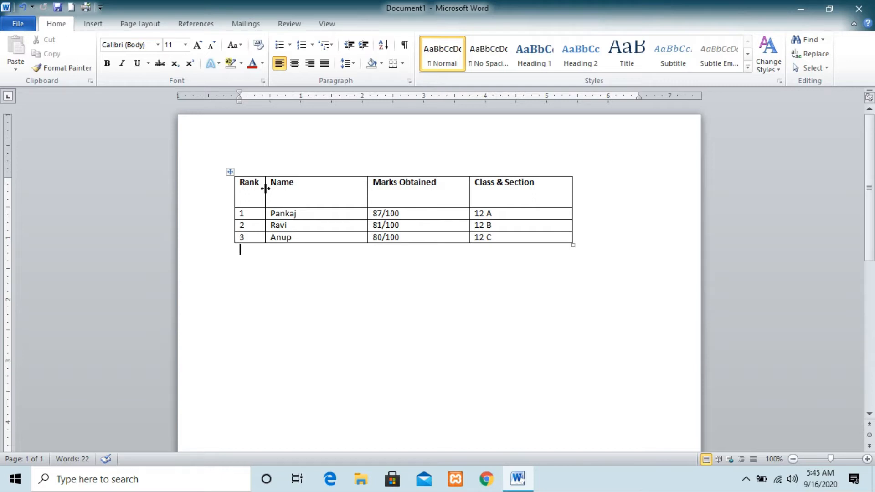
Widen the Rank column slightly and reduce the header row's height by moving their borders.
{"action": "left_click_drag", "start_coordinate": [265, 189], "coordinate": [284, 187]}
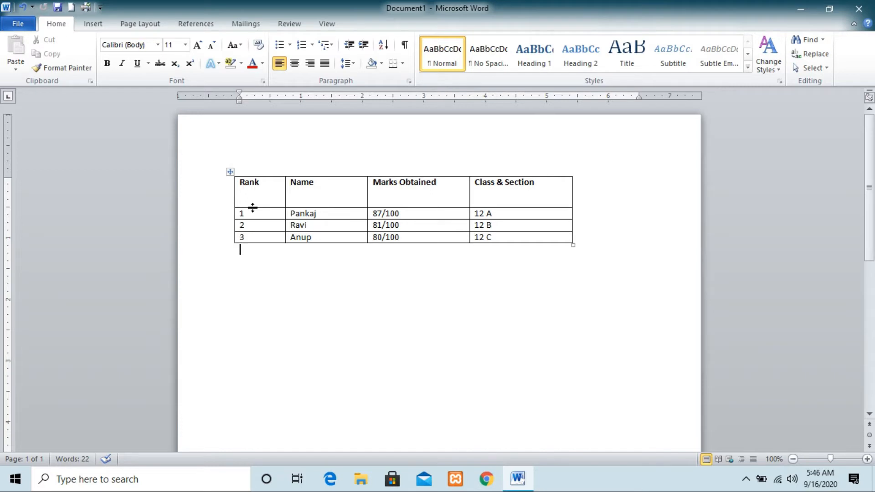
{"action": "left_click_drag", "start_coordinate": [253, 207], "coordinate": [253, 194]}
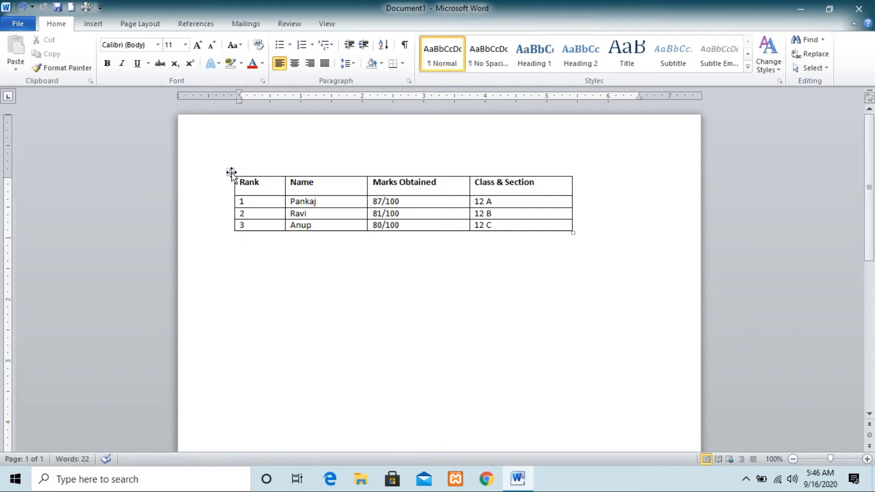
Select the whole table and enlarge it from its lower-right corner to about 7" wide.
{"action": "left_click", "coordinate": [231, 171]}
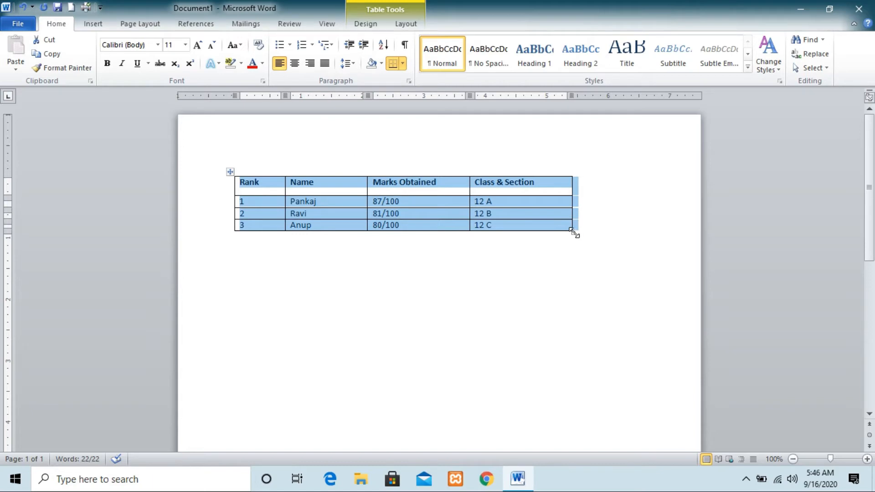
{"action": "left_click_drag", "start_coordinate": [574, 232], "coordinate": [573, 232]}
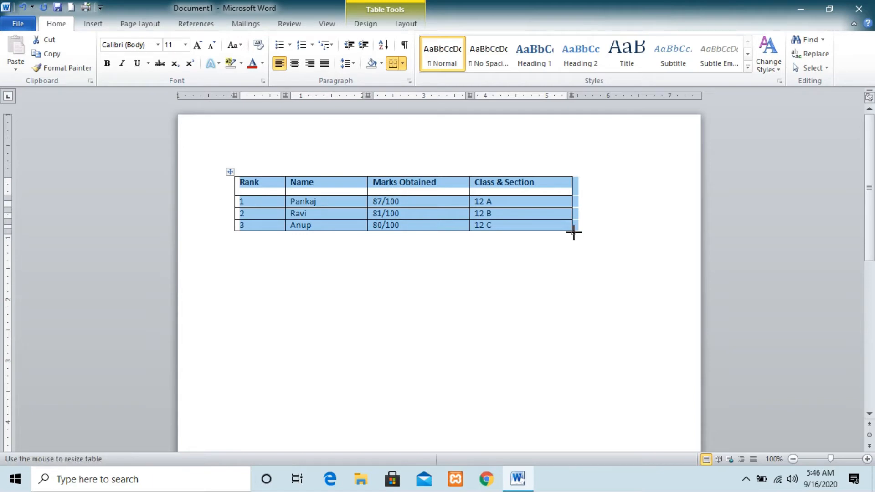
{"action": "left_click_drag", "start_coordinate": [573, 232], "coordinate": [670, 287]}
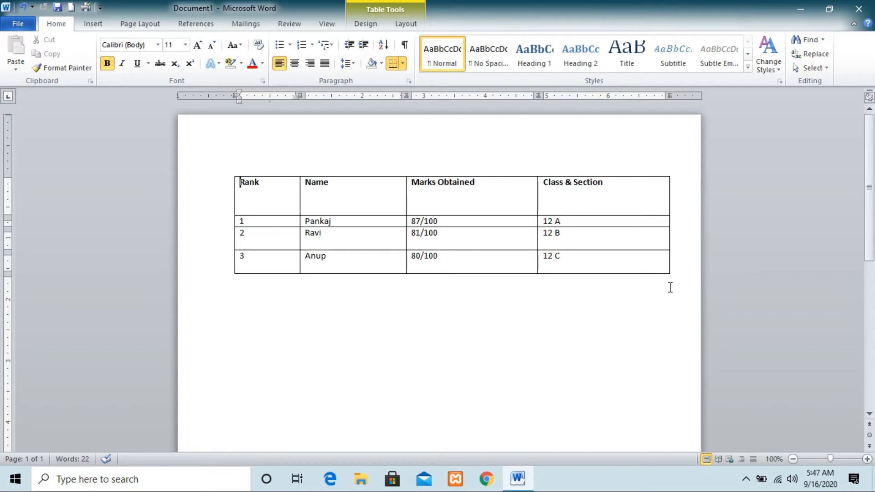
Undo all the resizing of the table, its Rank column and its header row.
{"action": "key", "text": "ctrl+z"}
{"action": "key", "text": "ctrl+z"}
{"action": "key", "text": "ctrl+z"}
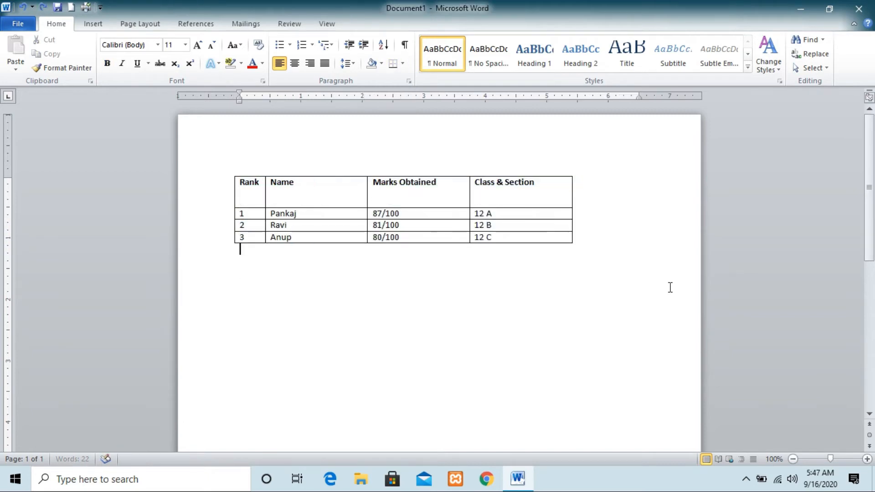
{"action": "key", "text": "ctrl+z"}
{"action": "key", "text": "ctrl+z"}
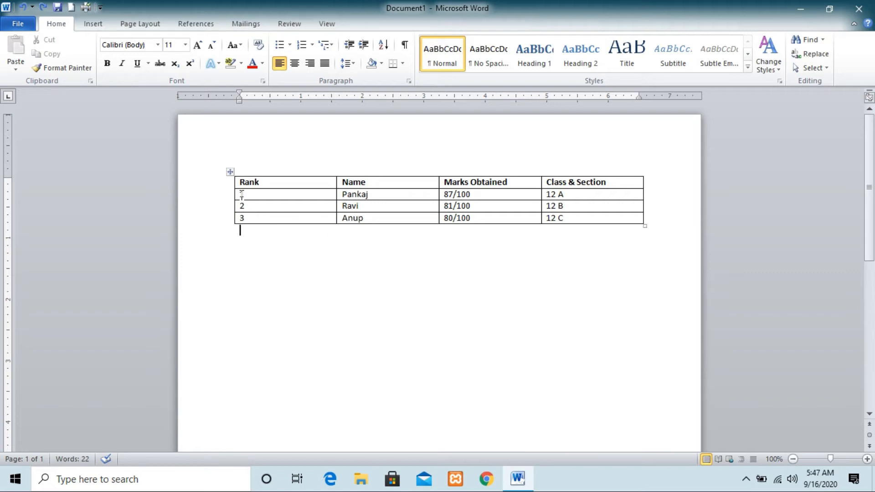
Shade the whole table with a custom light blue-grey colour of RGB 180, 210, 214.
{"action": "left_click", "coordinate": [230, 172]}
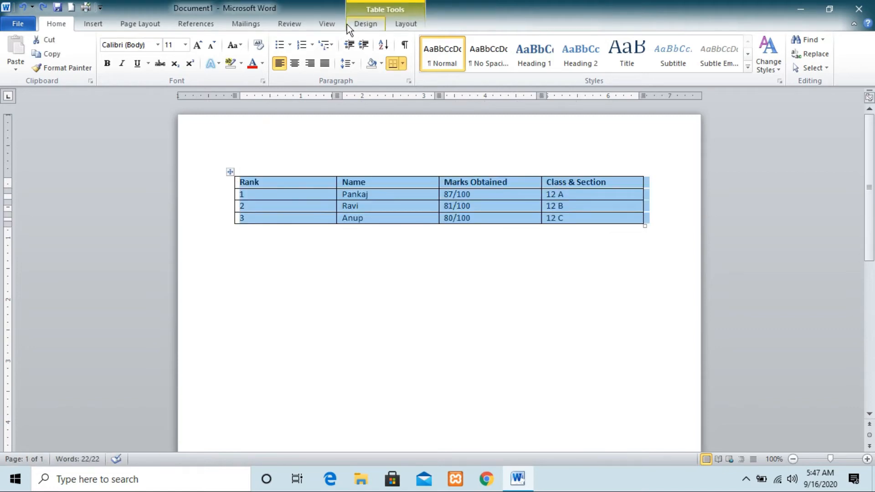
{"action": "left_click", "coordinate": [358, 26]}
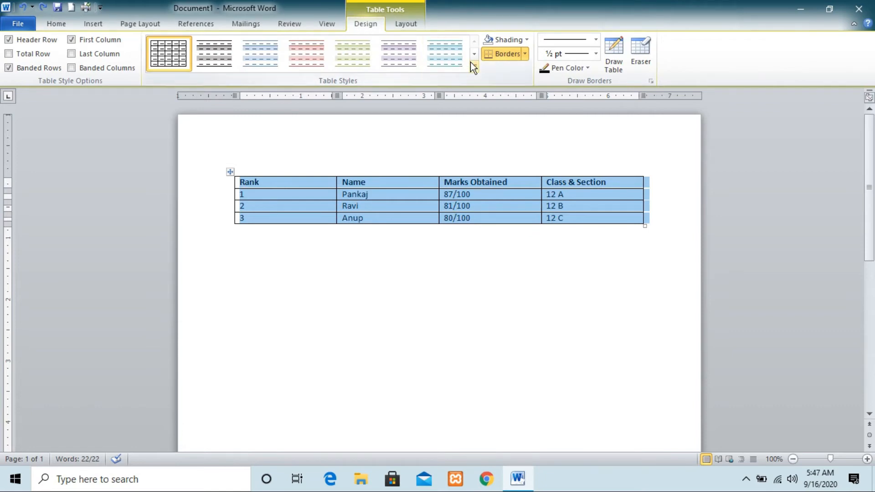
{"action": "left_click", "coordinate": [526, 39]}
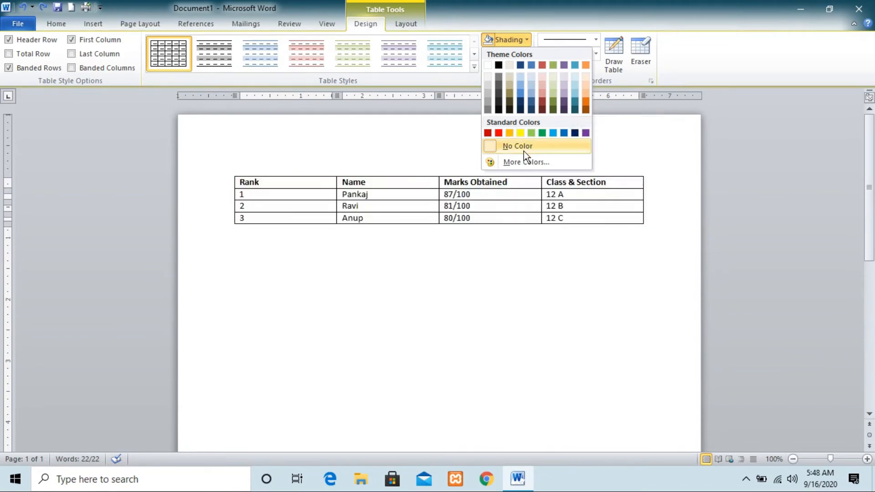
{"action": "left_click", "coordinate": [516, 163]}
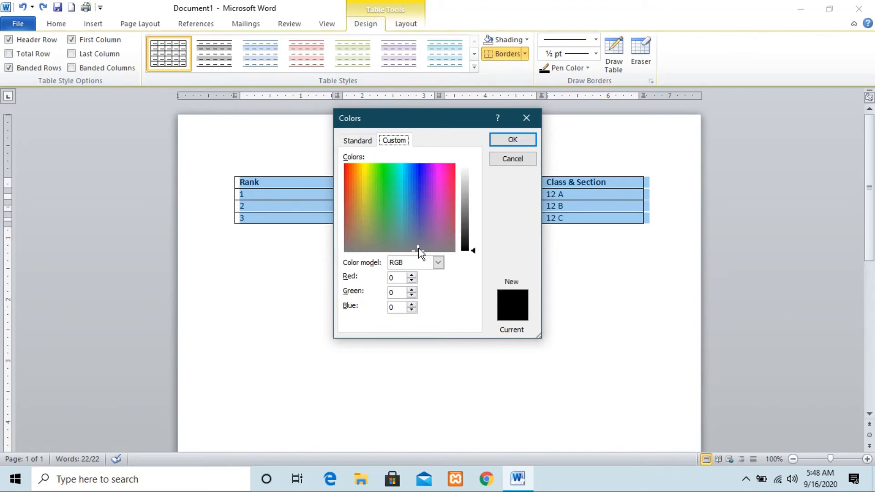
{"action": "left_click_drag", "start_coordinate": [420, 246], "coordinate": [403, 227]}
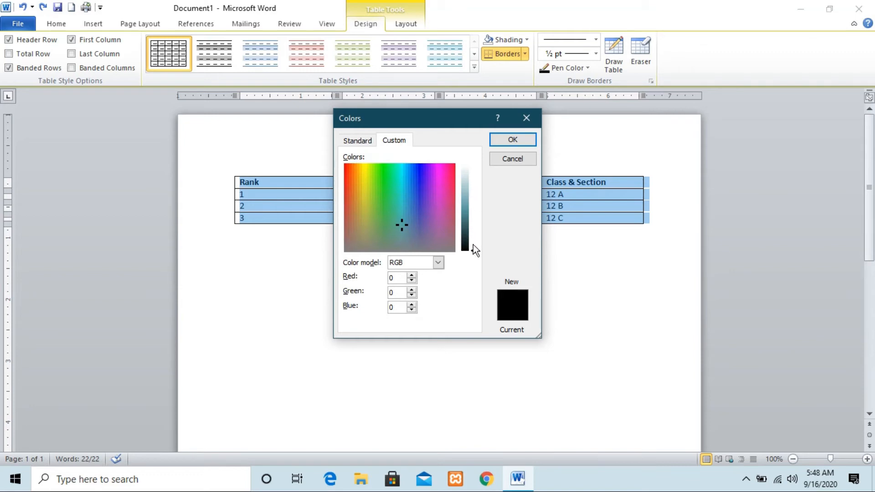
{"action": "left_click_drag", "start_coordinate": [475, 252], "coordinate": [471, 184]}
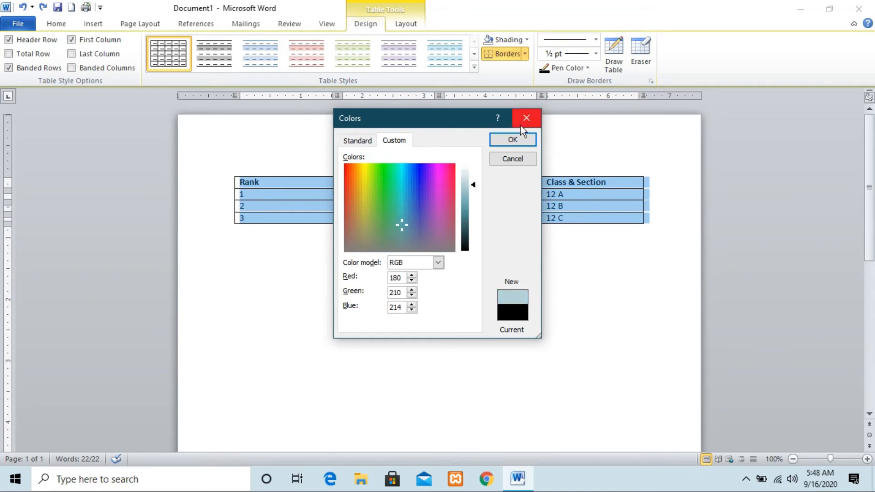
{"action": "left_click", "coordinate": [513, 139]}
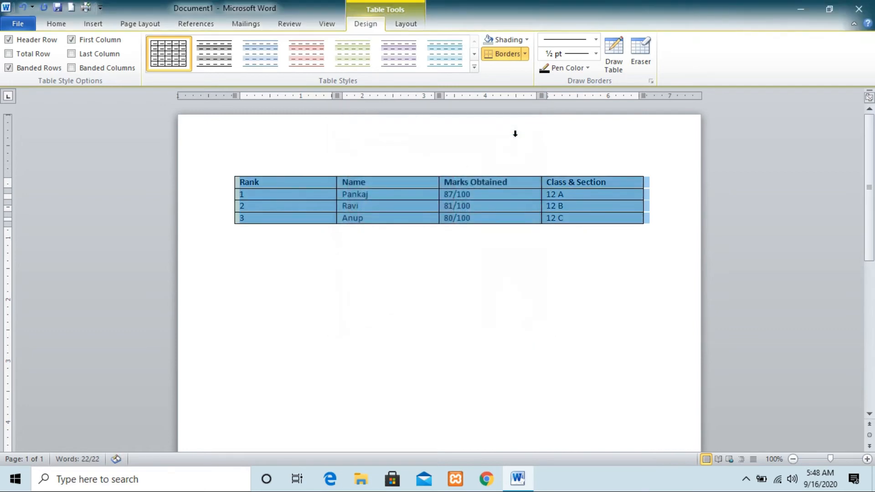
{"action": "left_click", "coordinate": [572, 142]}
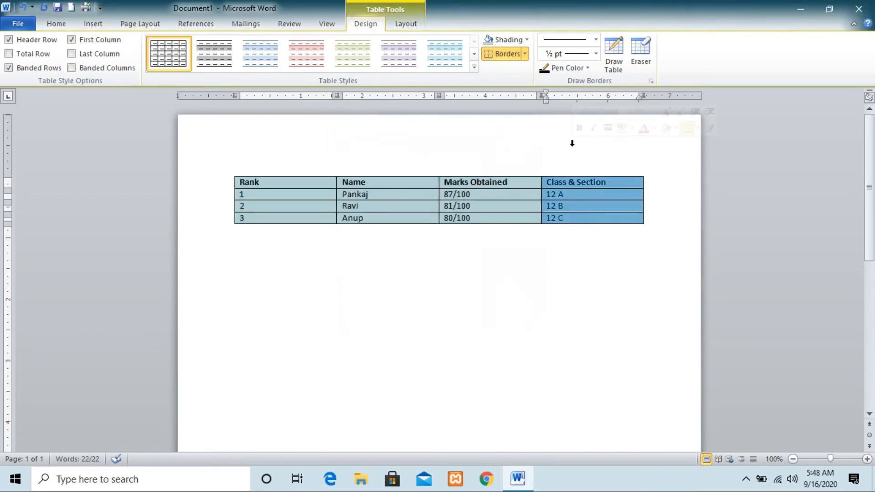
{"action": "left_click", "coordinate": [633, 278]}
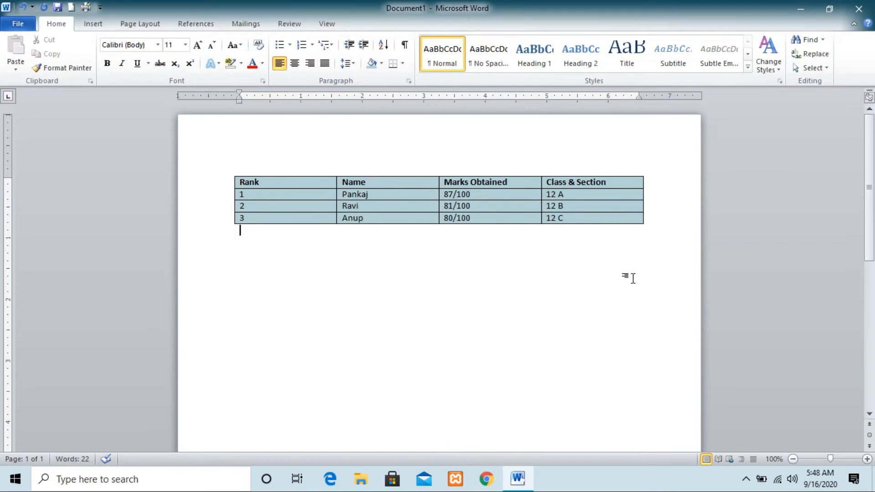
Apply dashed blue borders 1 ½ pt wide to all cells of the table.
{"action": "mouse_move", "coordinate": [275, 173]}
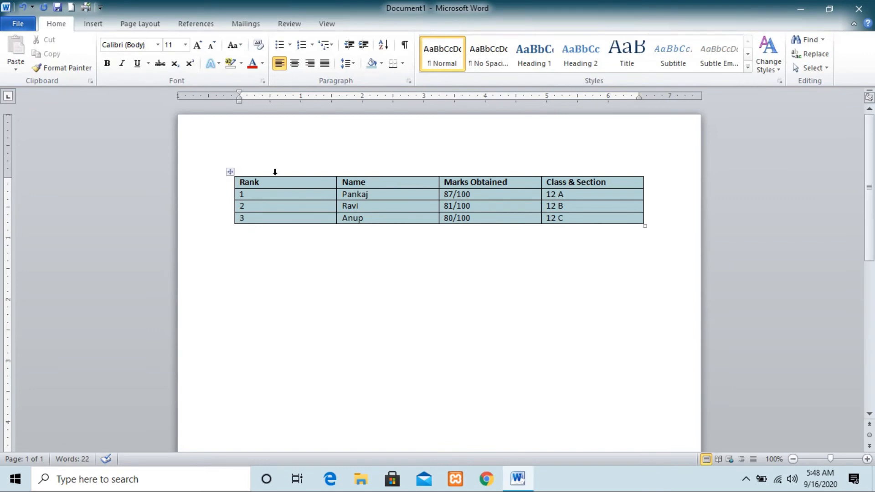
{"action": "left_click", "coordinate": [230, 172]}
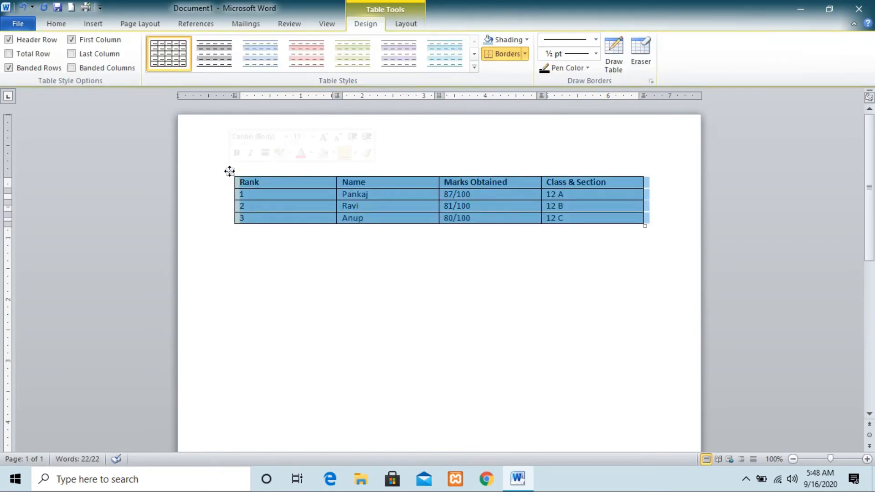
{"action": "left_click", "coordinate": [525, 54]}
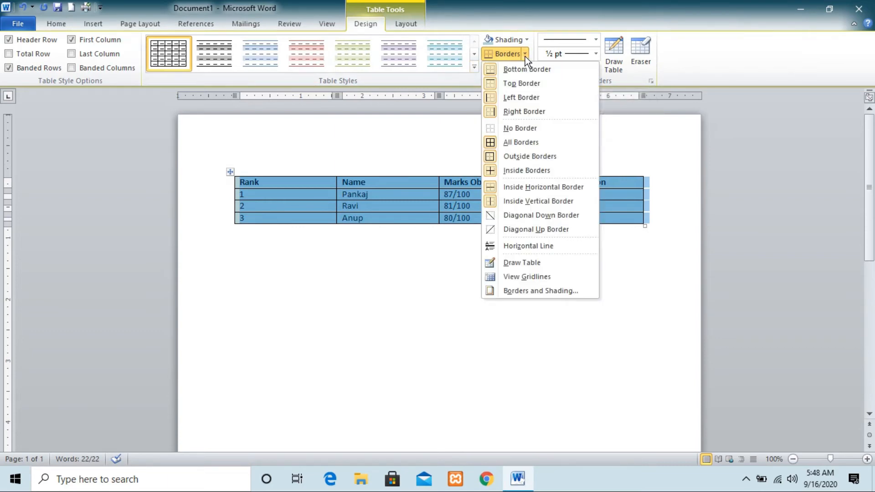
{"action": "left_click", "coordinate": [535, 291]}
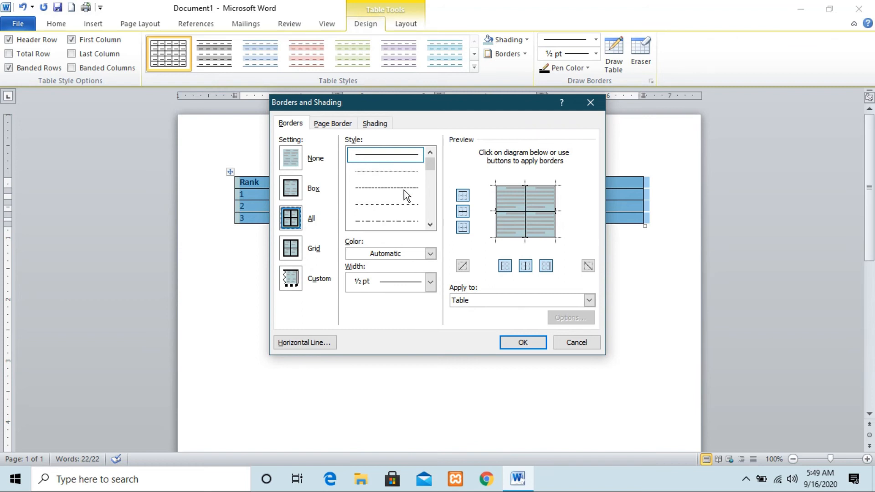
{"action": "left_click", "coordinate": [406, 206]}
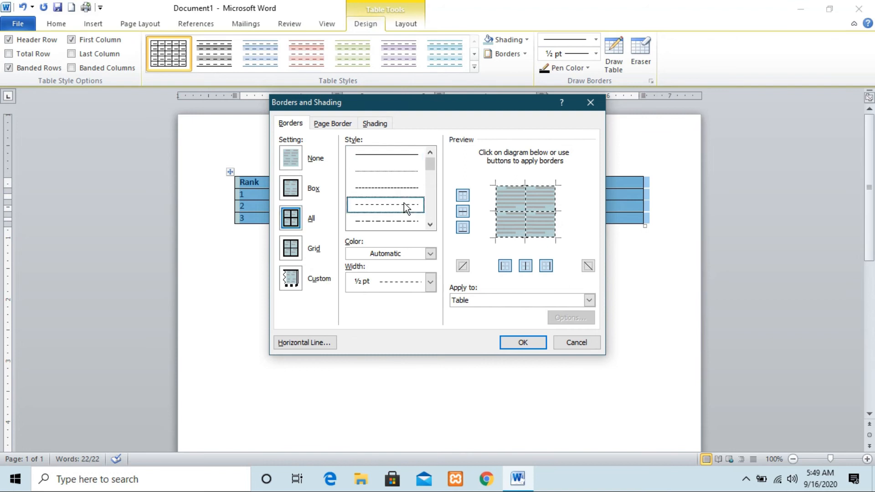
{"action": "left_click", "coordinate": [431, 282]}
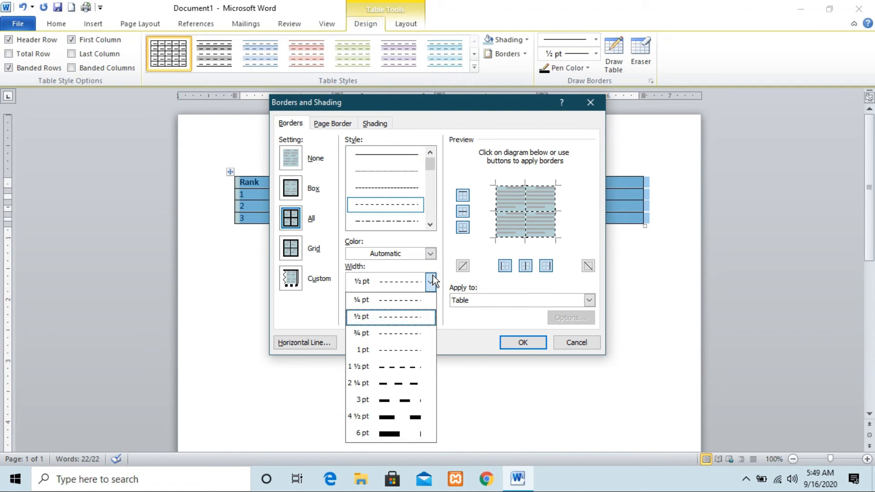
{"action": "left_click", "coordinate": [397, 367]}
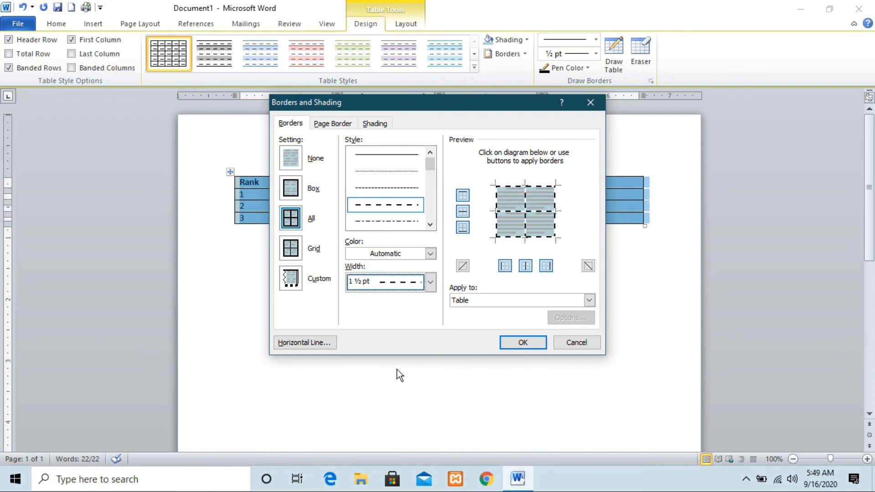
{"action": "left_click", "coordinate": [430, 254]}
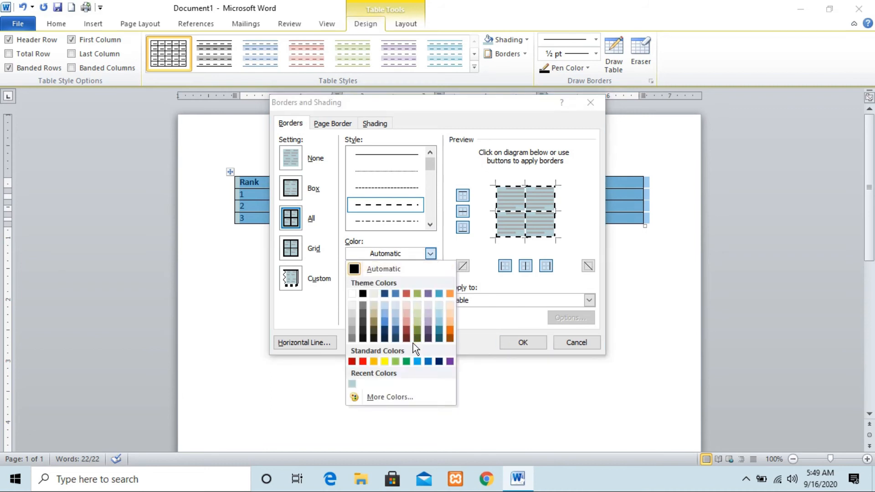
{"action": "left_click", "coordinate": [427, 362]}
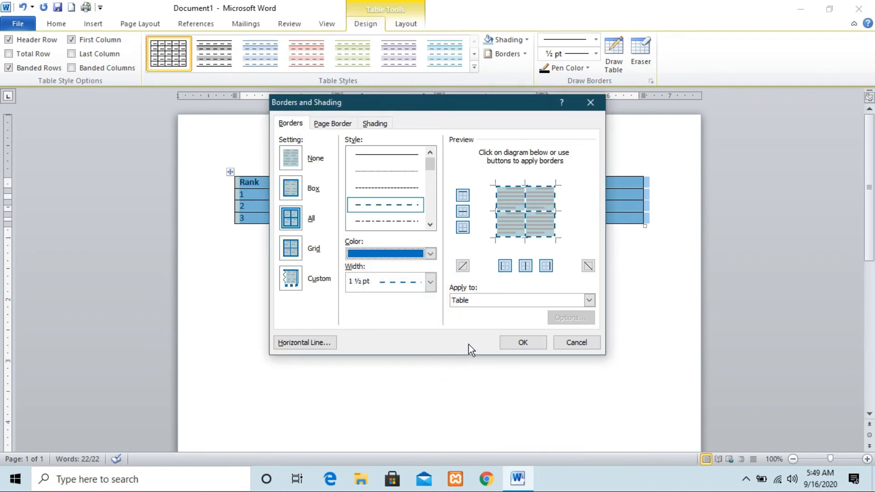
{"action": "left_click", "coordinate": [525, 342]}
{"action": "left_click", "coordinate": [533, 341]}
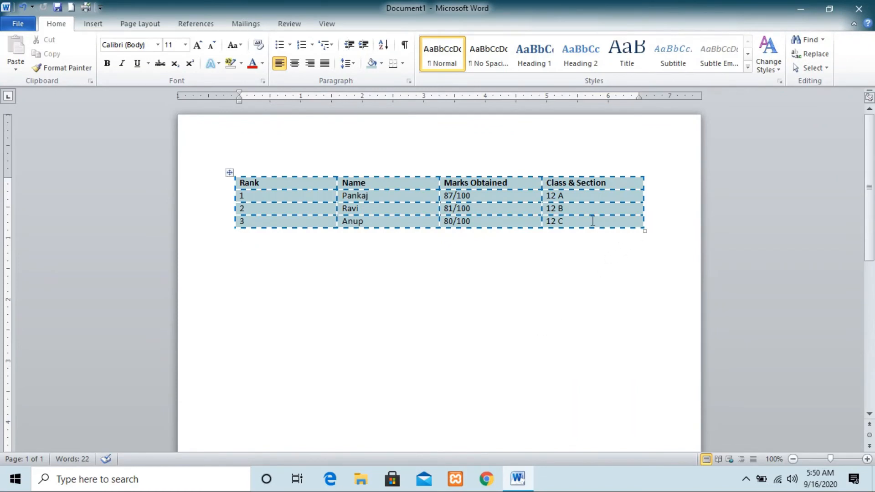
{"action": "left_click", "coordinate": [229, 172]}
{"action": "left_click", "coordinate": [526, 55]}
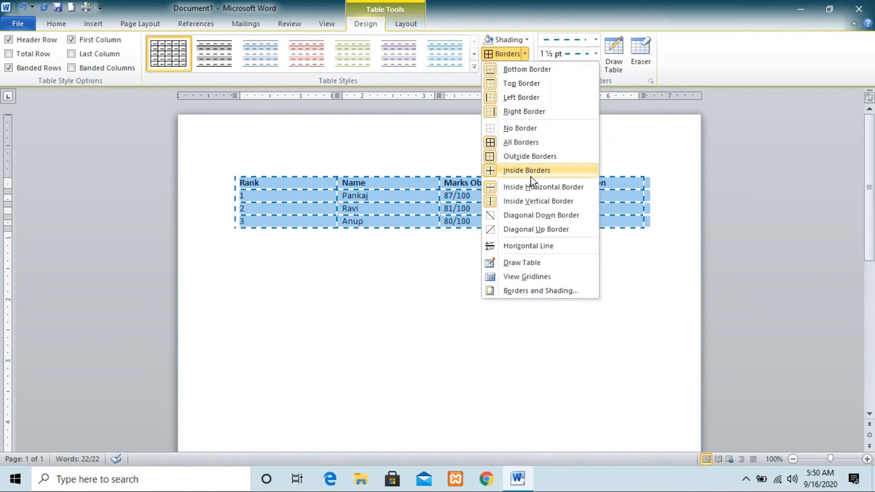
{"action": "left_click", "coordinate": [630, 288]}
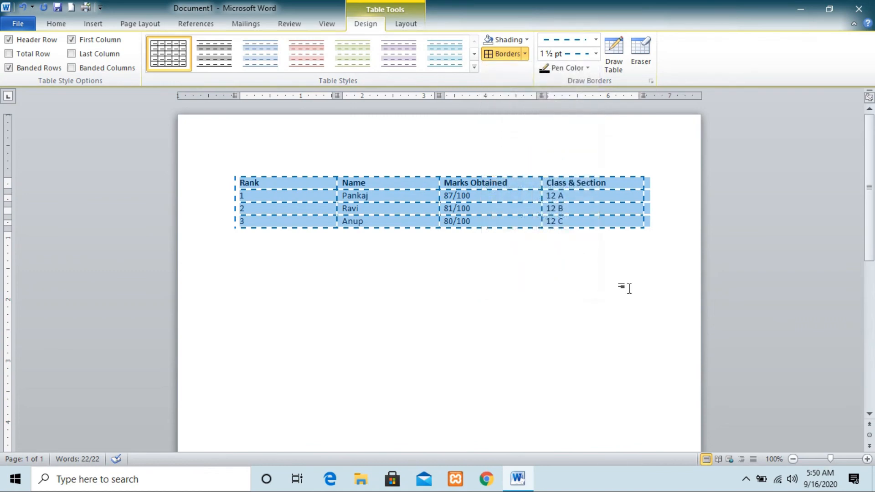
Undo the custom shading and the dashed blue borders of the table, then deselect it.
{"action": "key", "text": "ctrl+z"}
{"action": "key", "text": "ctrl+z"}
{"action": "key", "text": "ctrl+z"}
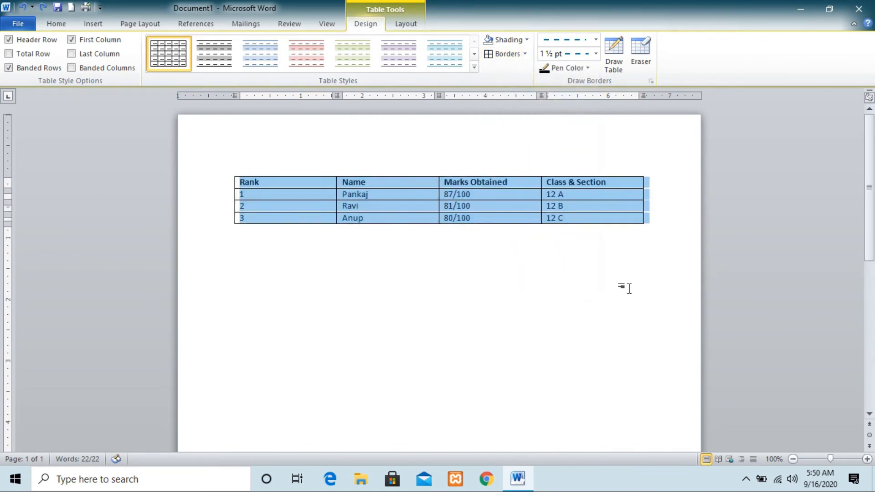
{"action": "left_click", "coordinate": [630, 288]}
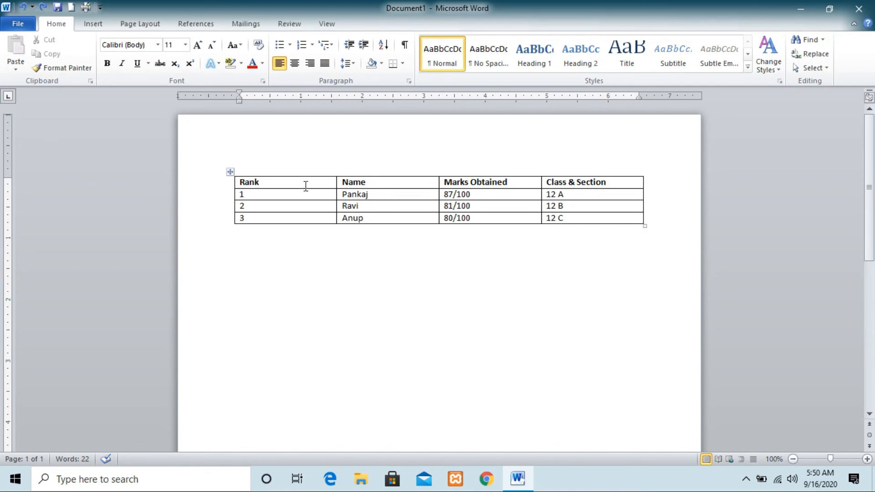
Apply the aqua style with banded rows and no vertical lines, from the first built-in row, to the whole table.
{"action": "left_click", "coordinate": [230, 173]}
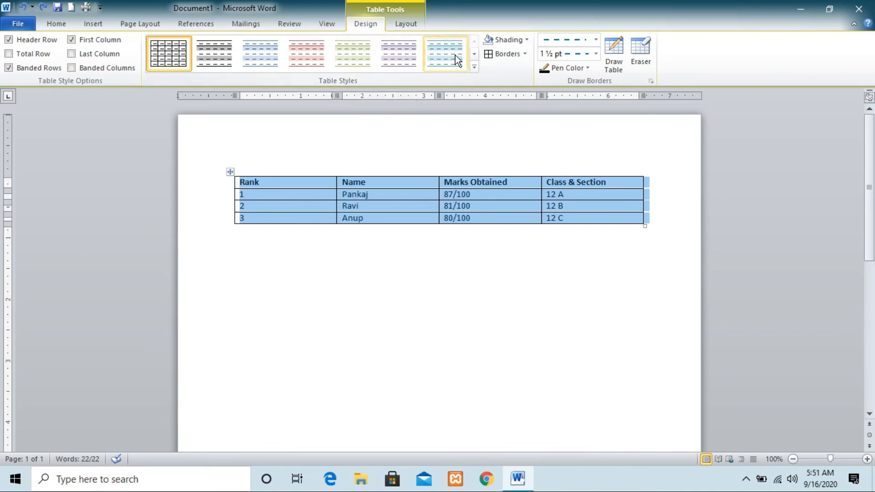
{"action": "left_click", "coordinate": [475, 67]}
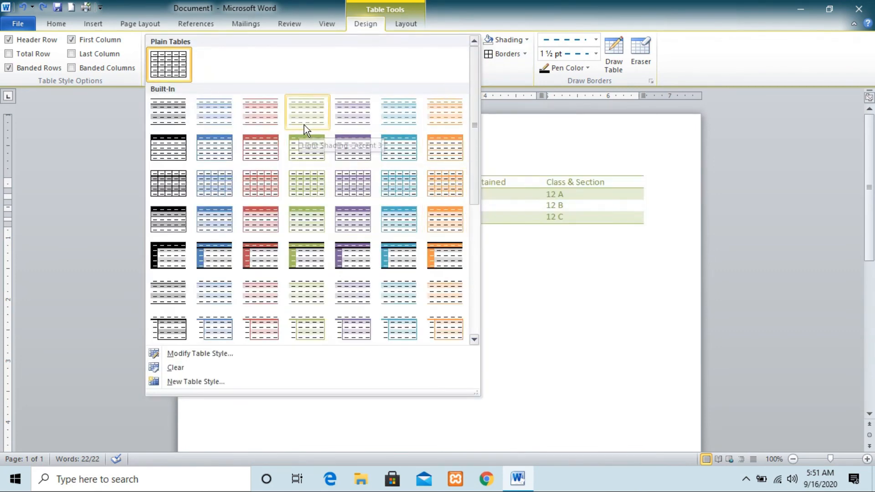
{"action": "left_click", "coordinate": [412, 118]}
{"action": "left_click", "coordinate": [546, 350]}
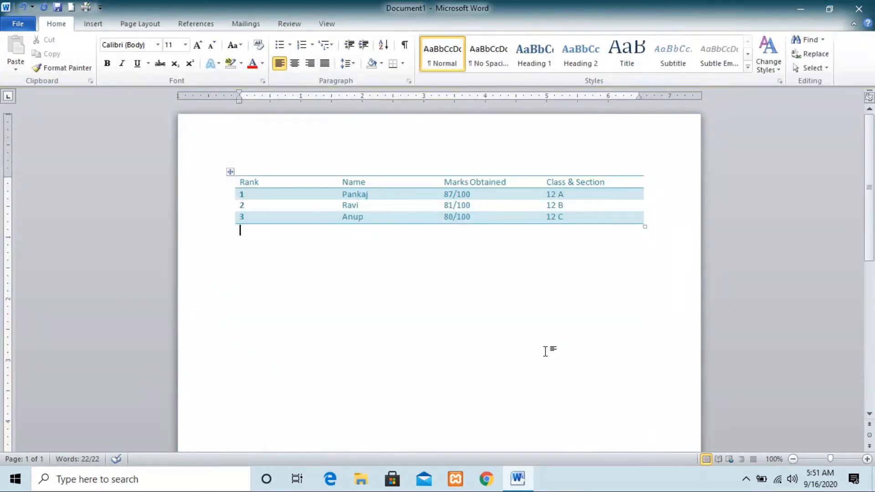